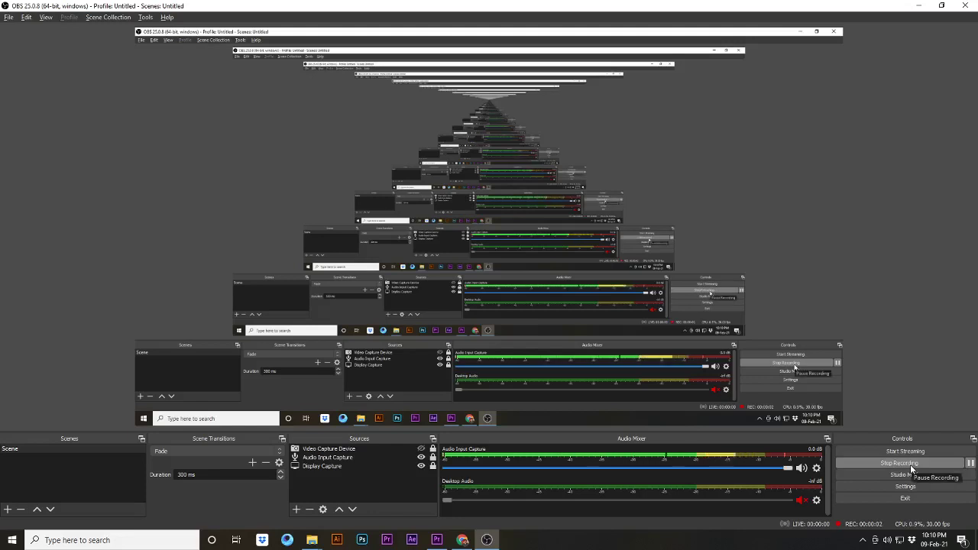
Bring the Premiere Pro window with the Roller Coasters.mp4 timeline to the front
{"action": "left_click", "coordinate": [439, 541]}
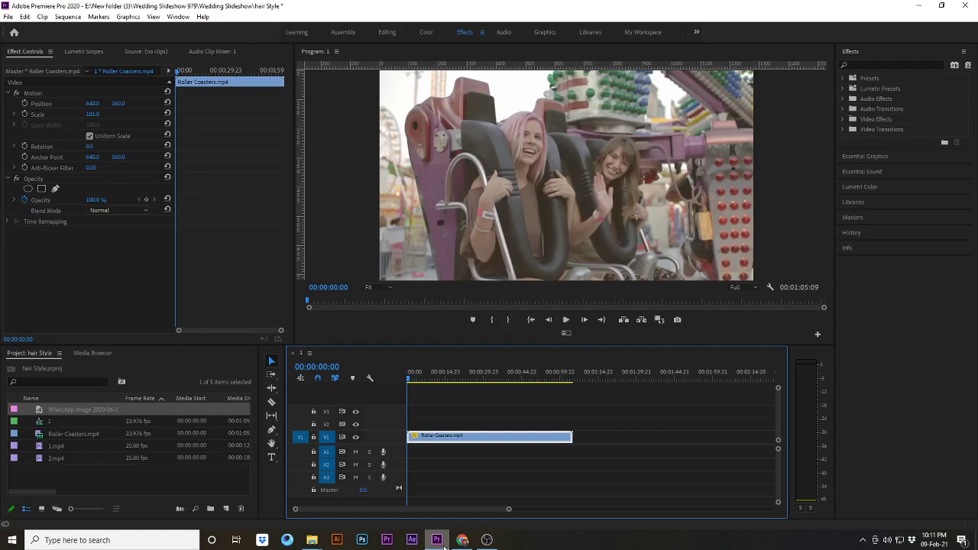
Open Export Settings with Ctrl+M and review the H.264 Match Source - High bitrate video settings
{"action": "key", "text": "ctrl+m"}
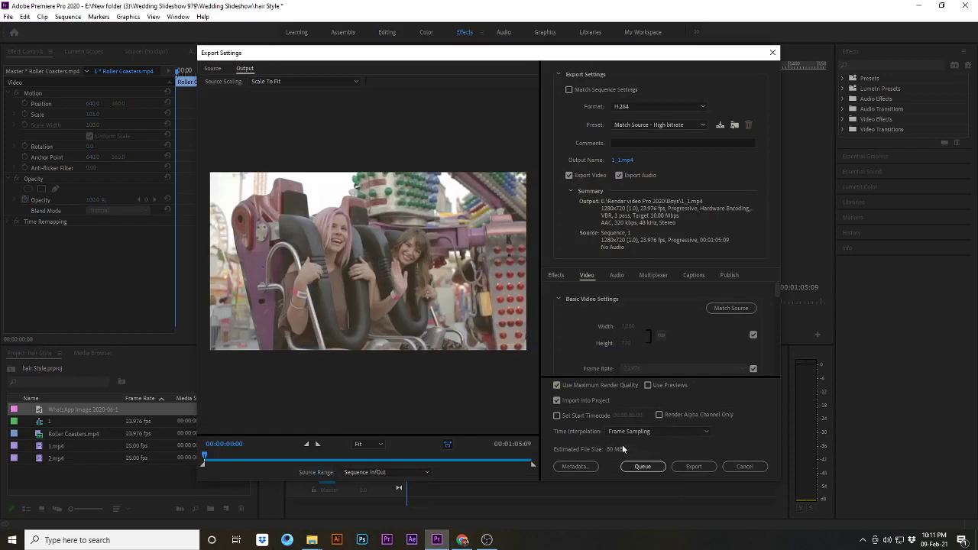
{"action": "scroll", "coordinate": [697, 338], "scroll_direction": "down", "scroll_amount": 3}
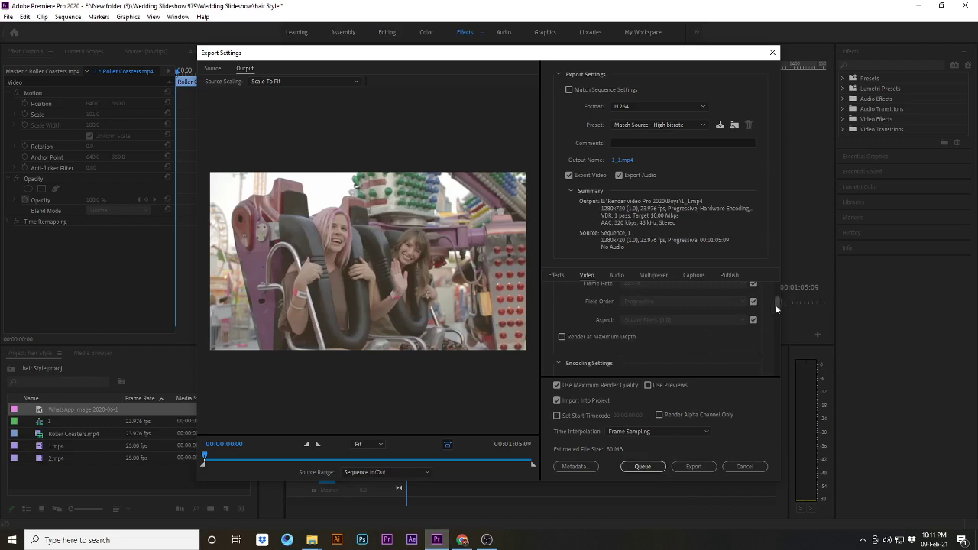
{"action": "left_click_drag", "start_coordinate": [777, 303], "coordinate": [778, 317]}
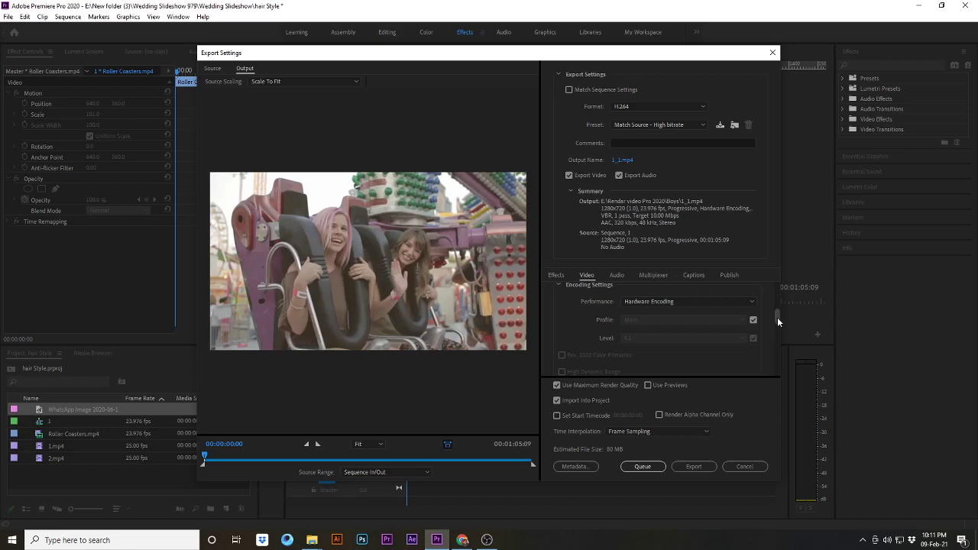
{"action": "mouse_move", "coordinate": [777, 317]}
{"action": "left_mouse_down"}
{"action": "mouse_move", "coordinate": [778, 363]}
{"action": "mouse_move", "coordinate": [778, 336]}
{"action": "left_mouse_up"}
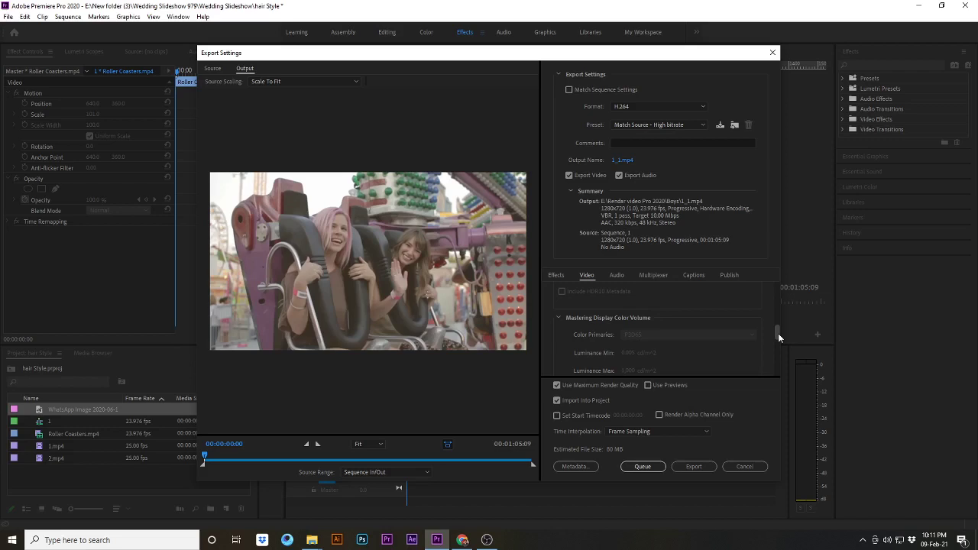
{"action": "scroll", "coordinate": [778, 333], "scroll_direction": "up", "scroll_amount": 2}
{"action": "scroll", "coordinate": [778, 333], "scroll_direction": "up", "scroll_amount": 2}
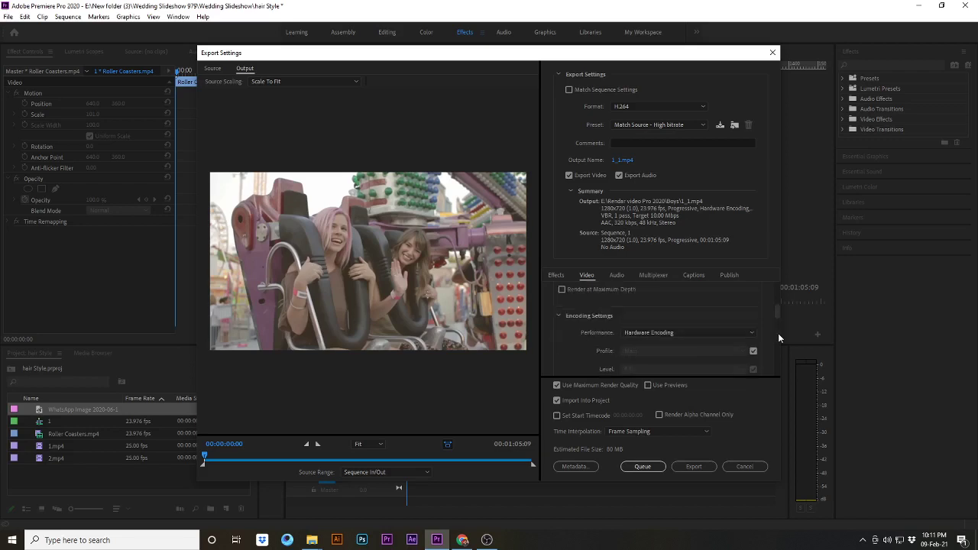
{"action": "scroll", "coordinate": [778, 333], "scroll_direction": "up", "scroll_amount": 2}
{"action": "scroll", "coordinate": [778, 333], "scroll_direction": "up", "scroll_amount": 2}
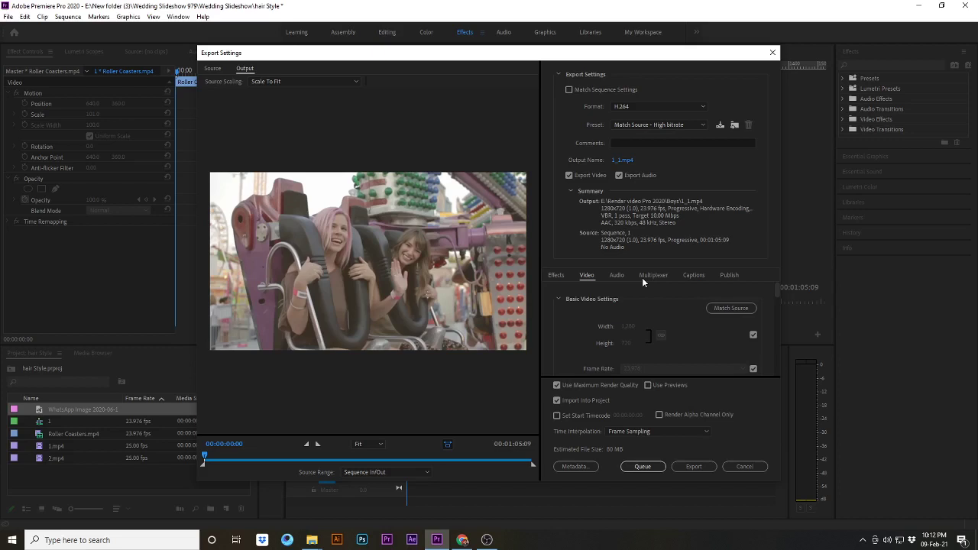
{"action": "scroll", "coordinate": [680, 309], "scroll_direction": "down", "scroll_amount": 1}
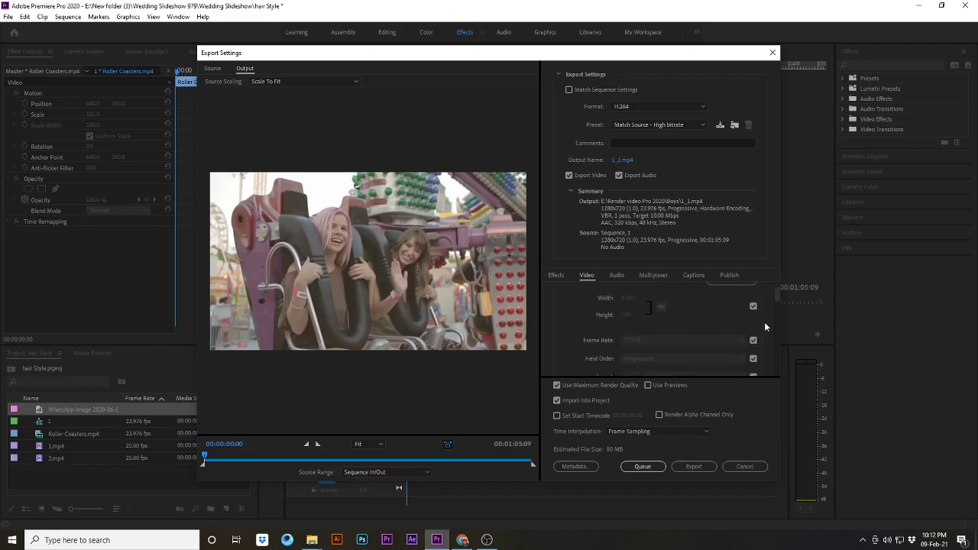
{"action": "left_click_drag", "start_coordinate": [778, 295], "coordinate": [778, 306]}
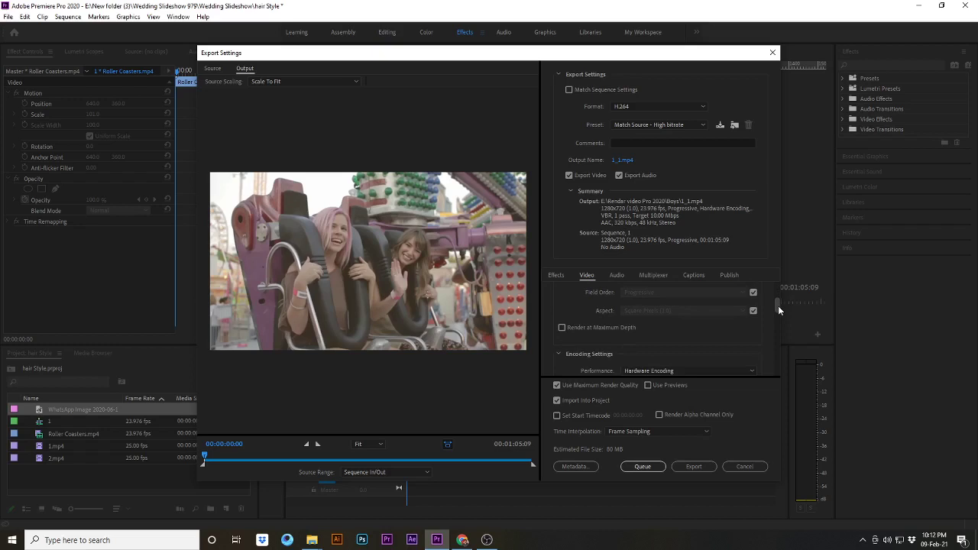
{"action": "scroll", "coordinate": [778, 306], "scroll_direction": "up", "scroll_amount": 3}
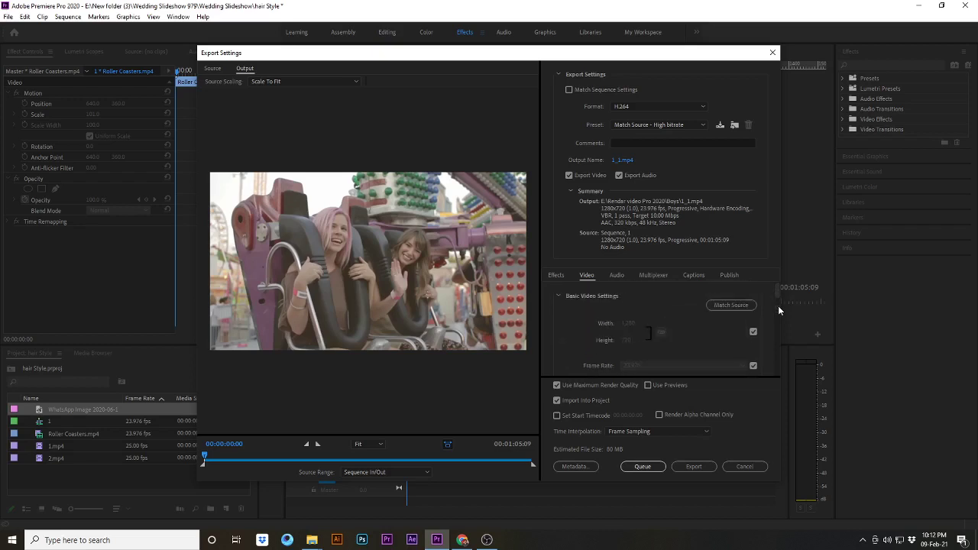
{"action": "left_click", "coordinate": [729, 309]}
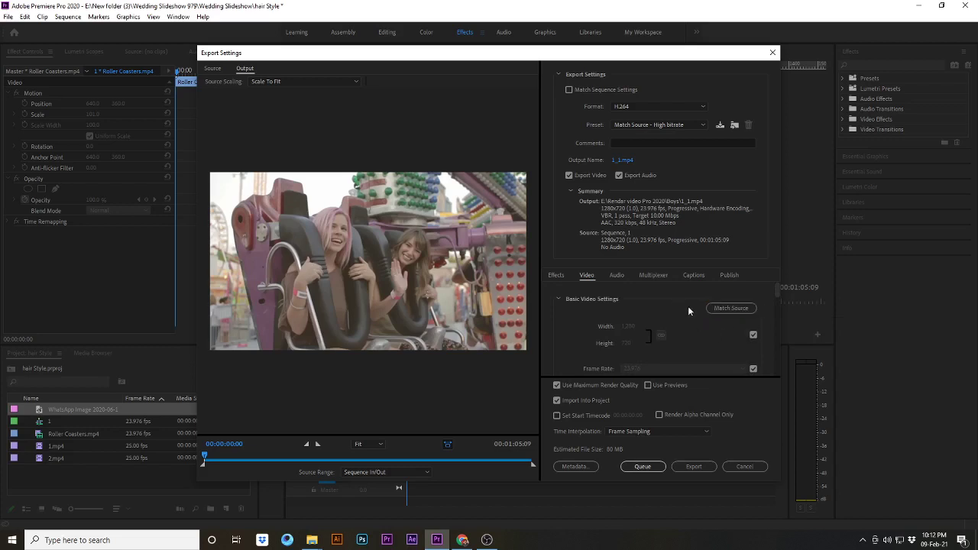
{"action": "scroll", "coordinate": [673, 321], "scroll_direction": "down", "scroll_amount": 1}
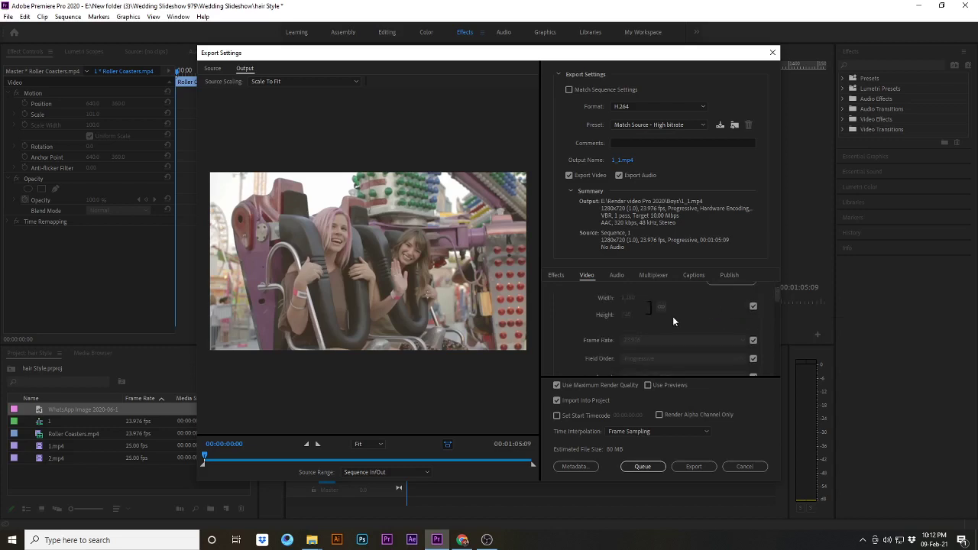
{"action": "scroll", "coordinate": [674, 321], "scroll_direction": "up", "scroll_amount": 1}
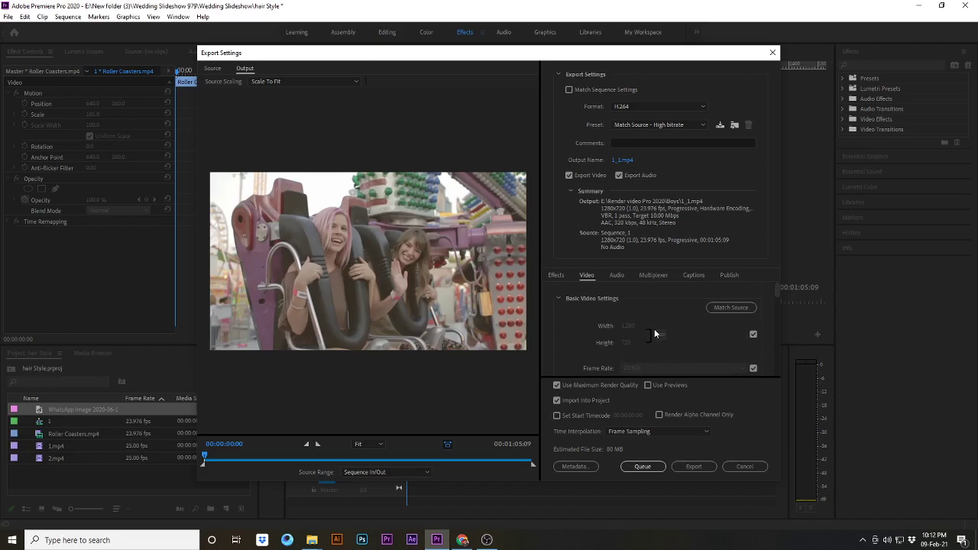
Unlink the frame size from the source, try a width of 19250, then re-match the source
{"action": "left_click", "coordinate": [754, 335]}
{"action": "left_click", "coordinate": [755, 335]}
{"action": "left_click", "coordinate": [754, 337]}
{"action": "left_click", "coordinate": [626, 326]}
{"action": "type", "text": "1"}
{"action": "type", "text": "9250"}
{"action": "key", "text": "Return"}
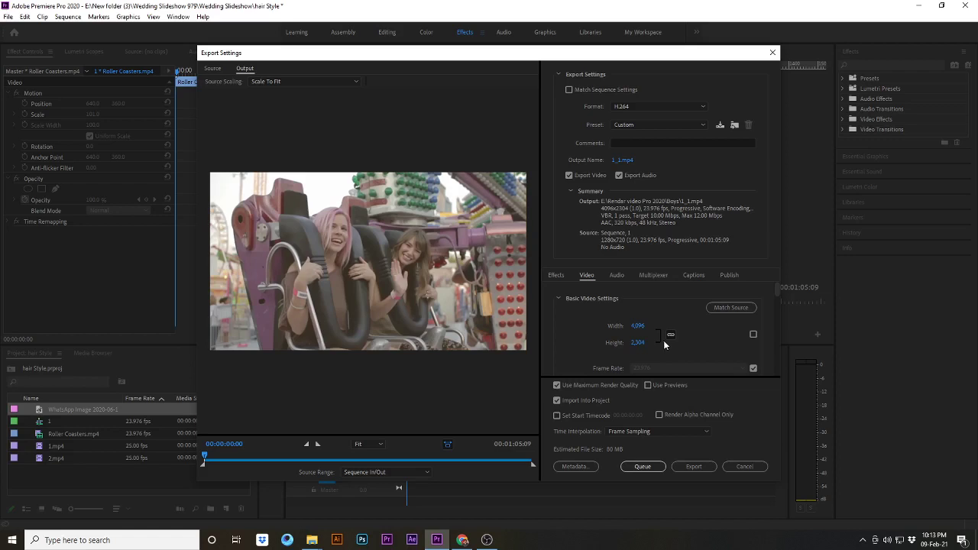
{"action": "left_click", "coordinate": [752, 334]}
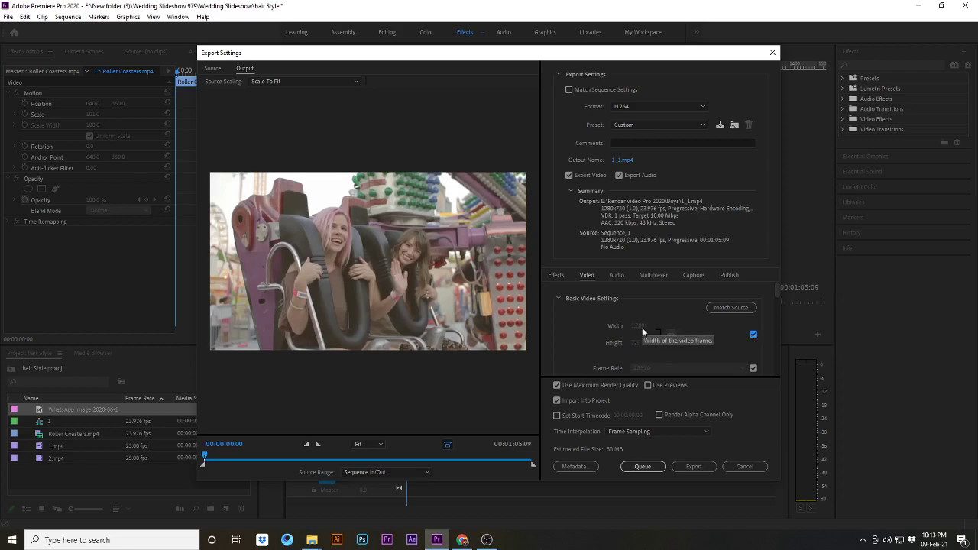
Unlink the frame size again and set the export width to 1920
{"action": "left_click", "coordinate": [753, 335]}
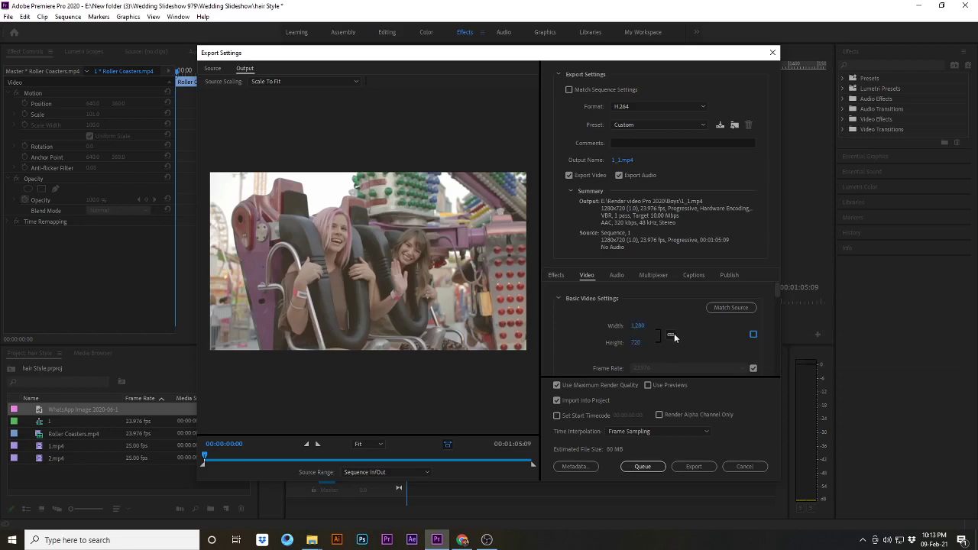
{"action": "left_click", "coordinate": [639, 327]}
{"action": "type", "text": "1920"}
{"action": "key", "text": "Return"}
Restore the 1280x720 source frame size, unlock rate, field order and aspect, and pick 24 fps
{"action": "left_click", "coordinate": [755, 335]}
{"action": "scroll", "coordinate": [734, 334], "scroll_direction": "down", "scroll_amount": 2}
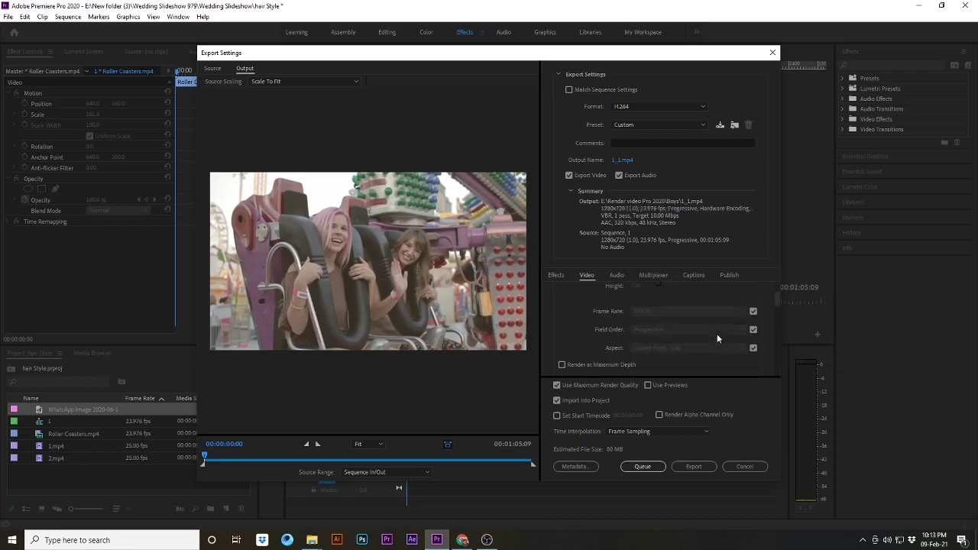
{"action": "left_click", "coordinate": [753, 311]}
{"action": "left_click", "coordinate": [754, 330]}
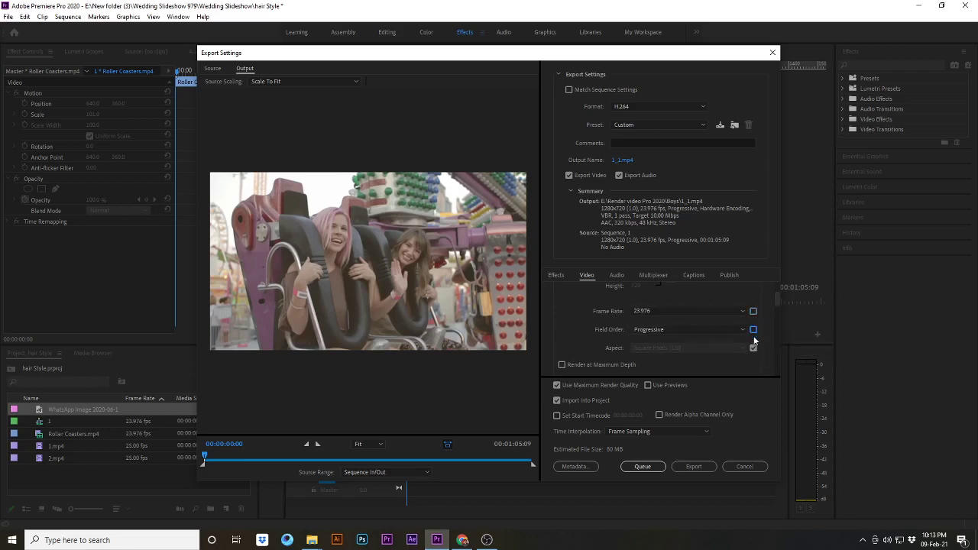
{"action": "left_click", "coordinate": [753, 348]}
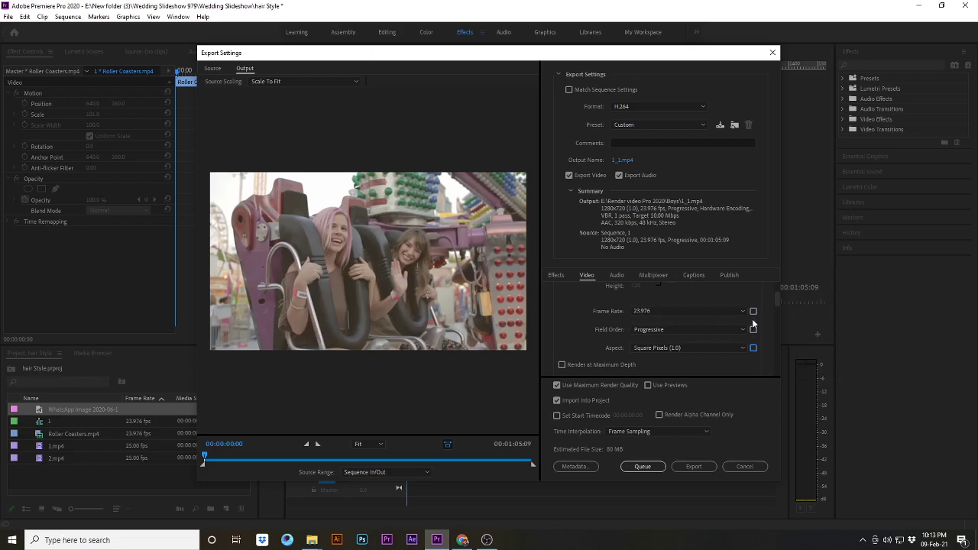
{"action": "left_click", "coordinate": [738, 313]}
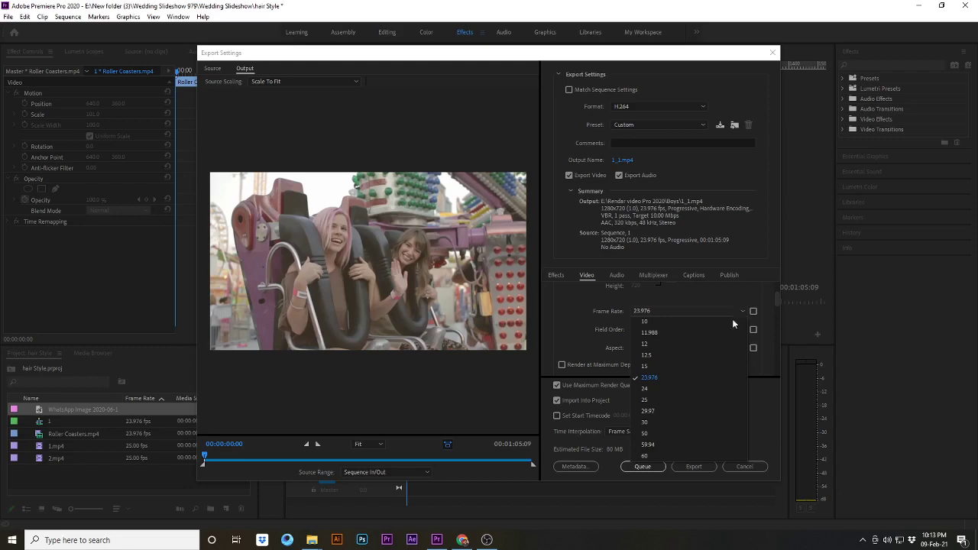
{"action": "left_click", "coordinate": [656, 390]}
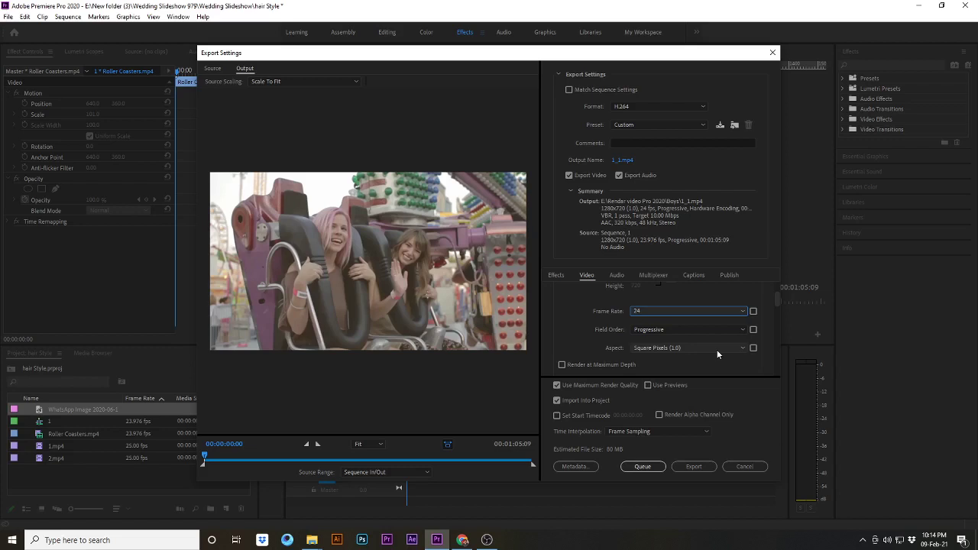
Match the frame rate, field order and pixel aspect back to the source
{"action": "left_click", "coordinate": [753, 312]}
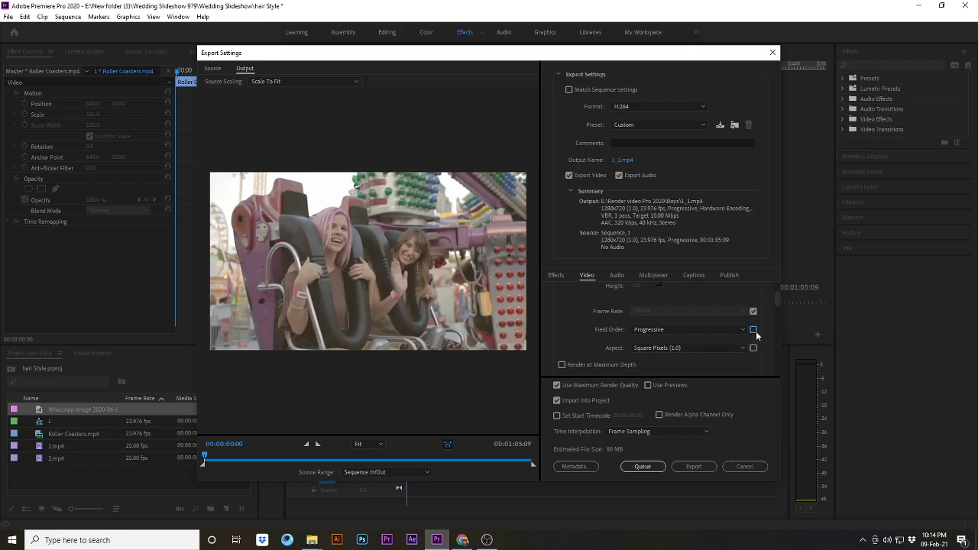
{"action": "left_click", "coordinate": [754, 331]}
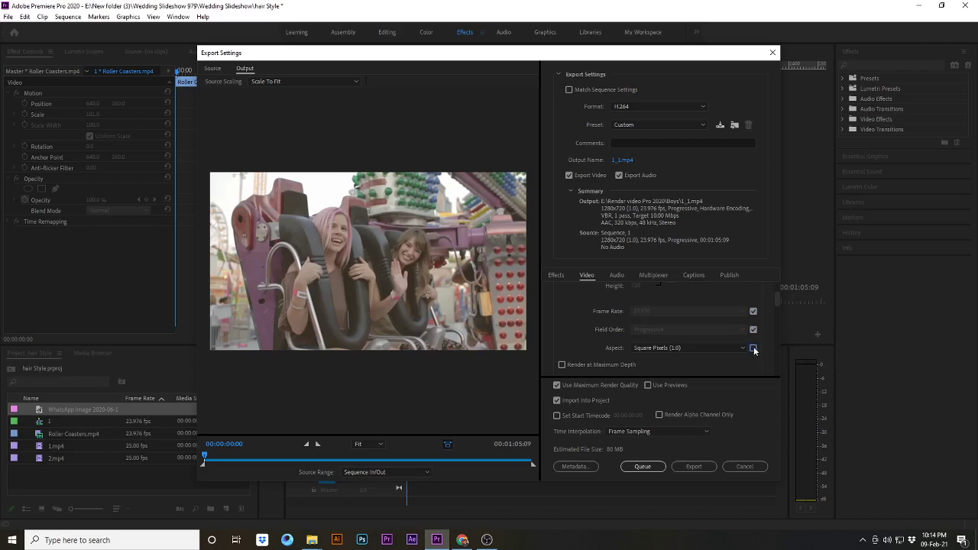
{"action": "left_click", "coordinate": [754, 348]}
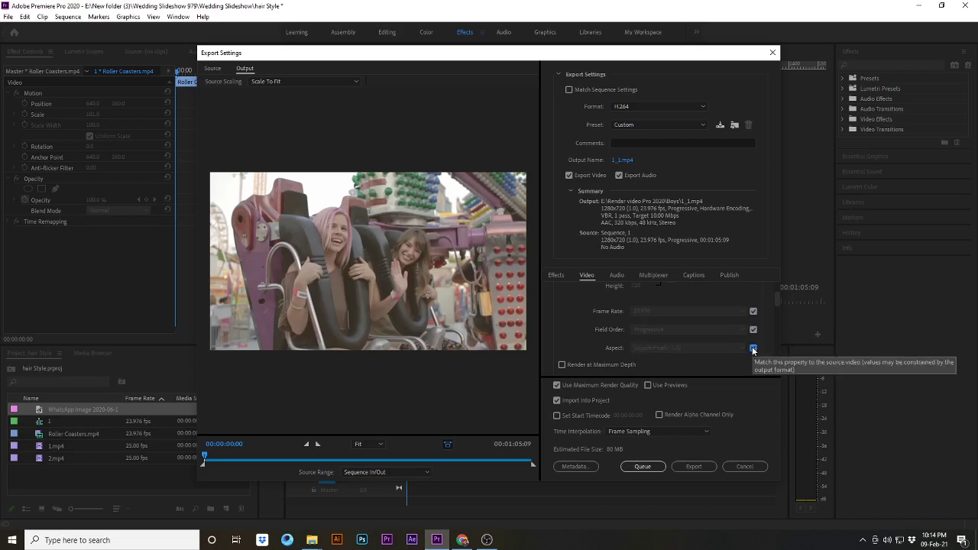
{"action": "scroll", "coordinate": [718, 331], "scroll_direction": "down", "scroll_amount": 1}
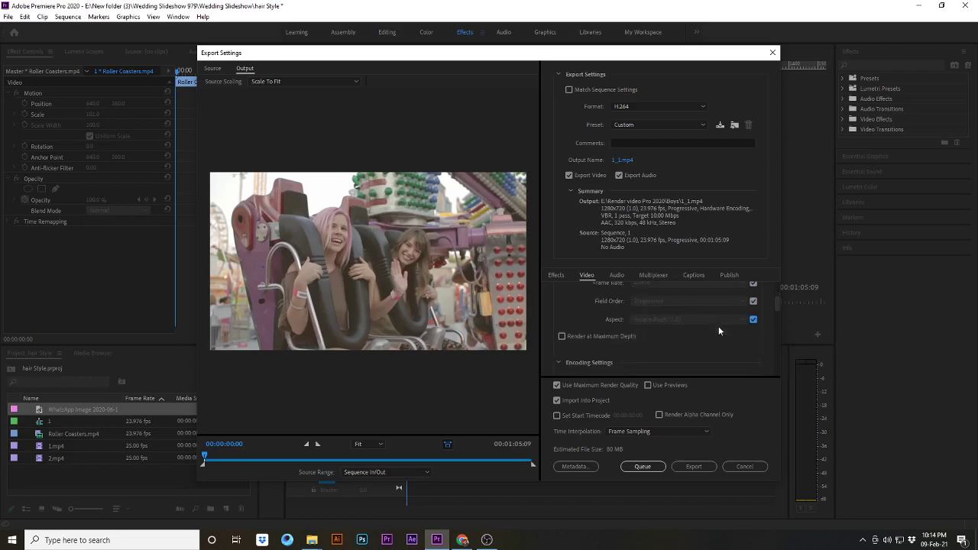
{"action": "scroll", "coordinate": [719, 331], "scroll_direction": "down", "scroll_amount": 1}
{"action": "scroll", "coordinate": [774, 314], "scroll_direction": "down", "scroll_amount": 1}
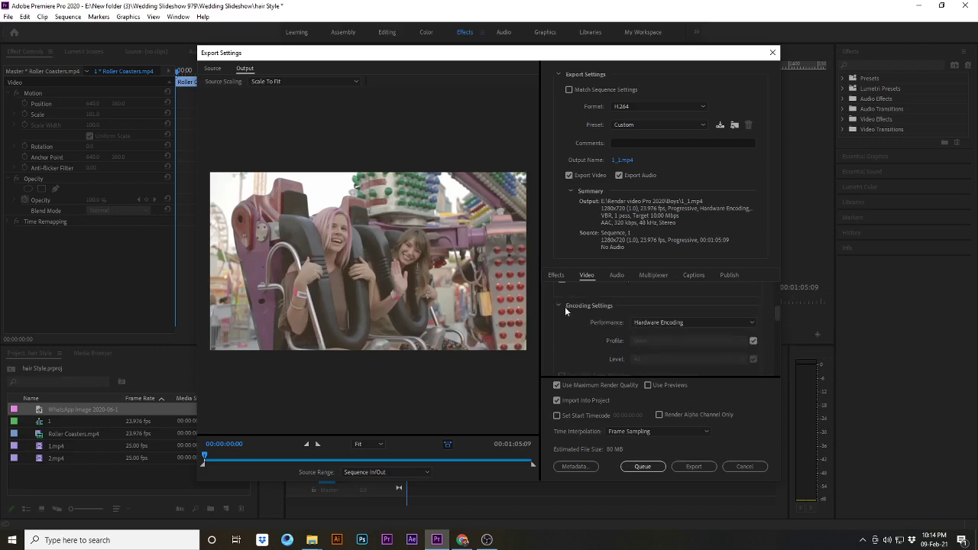
{"action": "left_click", "coordinate": [755, 323]}
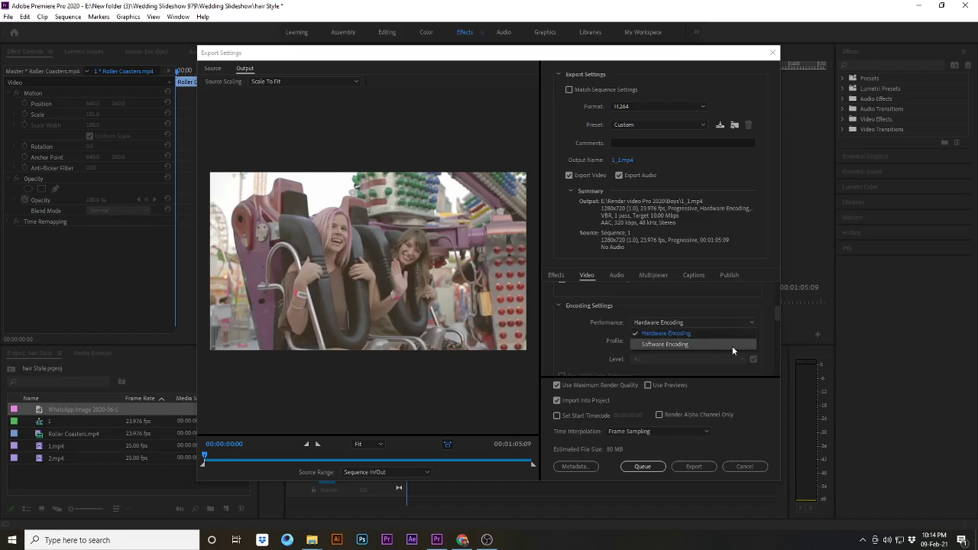
{"action": "left_click", "coordinate": [732, 349]}
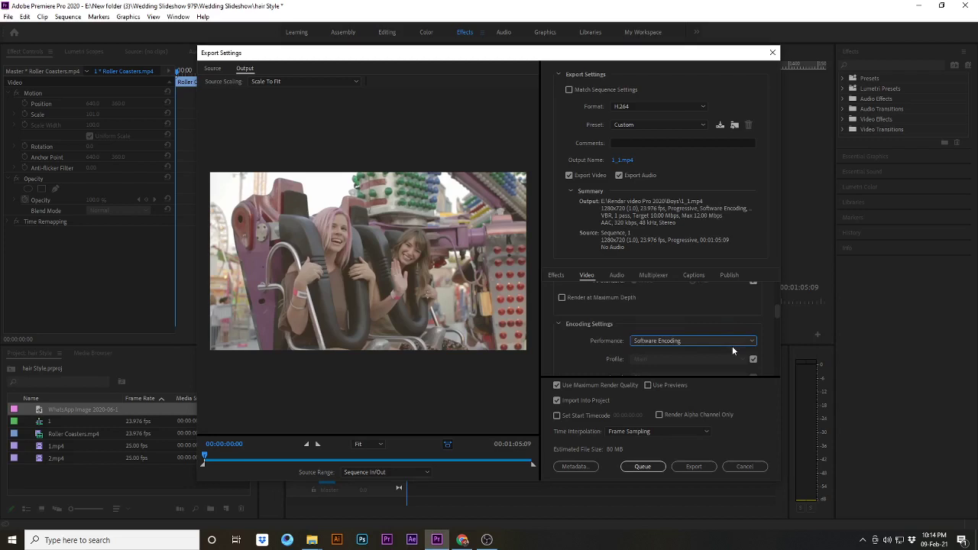
{"action": "left_click", "coordinate": [727, 344]}
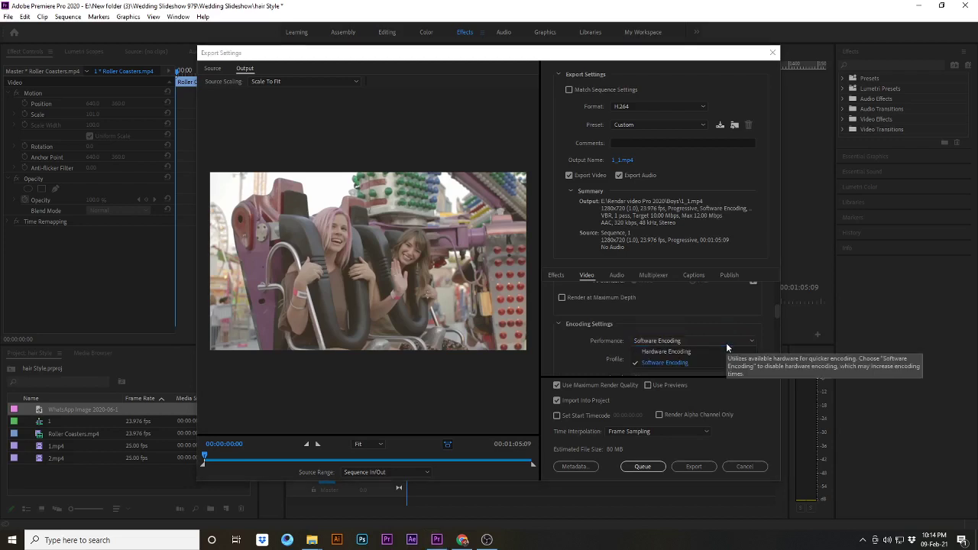
{"action": "left_click", "coordinate": [723, 352]}
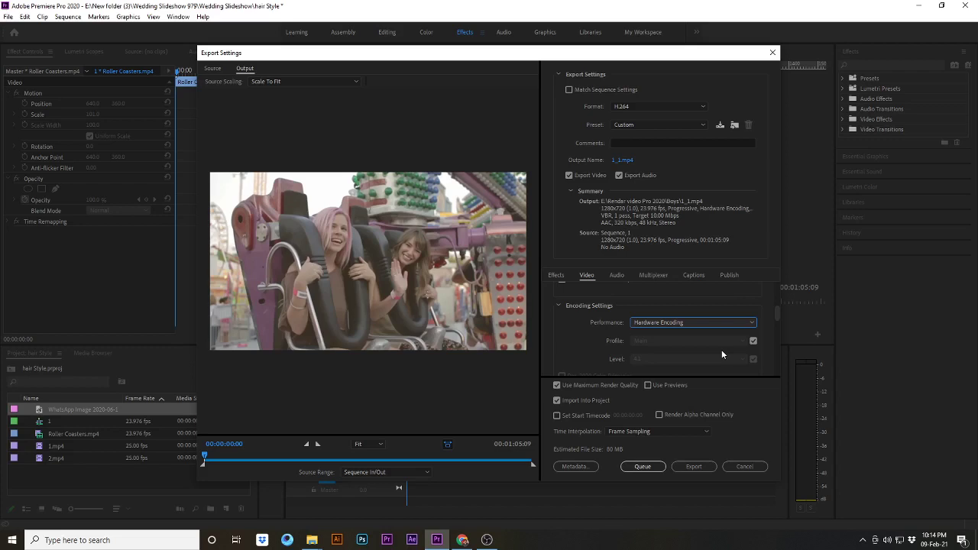
{"action": "scroll", "coordinate": [722, 349], "scroll_direction": "down", "scroll_amount": 1}
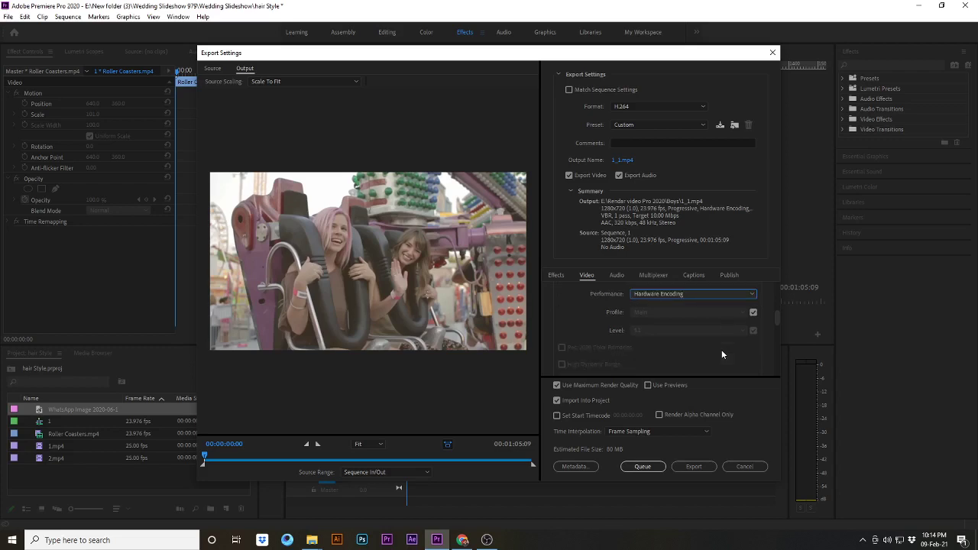
{"action": "scroll", "coordinate": [721, 349], "scroll_direction": "down", "scroll_amount": 1}
{"action": "scroll", "coordinate": [721, 350], "scroll_direction": "down", "scroll_amount": 1}
{"action": "scroll", "coordinate": [721, 354], "scroll_direction": "down", "scroll_amount": 1}
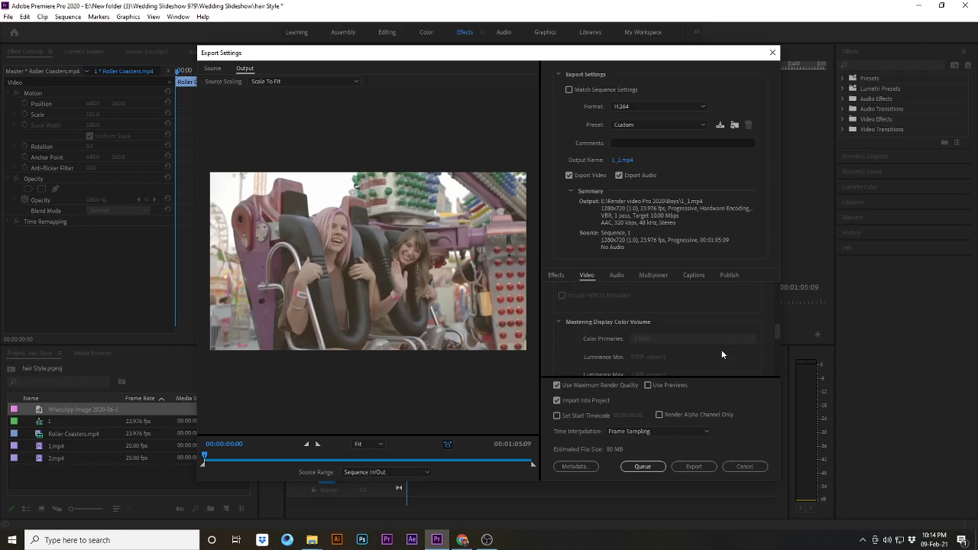
{"action": "scroll", "coordinate": [721, 354], "scroll_direction": "down", "scroll_amount": 2}
{"action": "scroll", "coordinate": [730, 337], "scroll_direction": "down", "scroll_amount": 1}
{"action": "scroll", "coordinate": [731, 336], "scroll_direction": "down", "scroll_amount": 1}
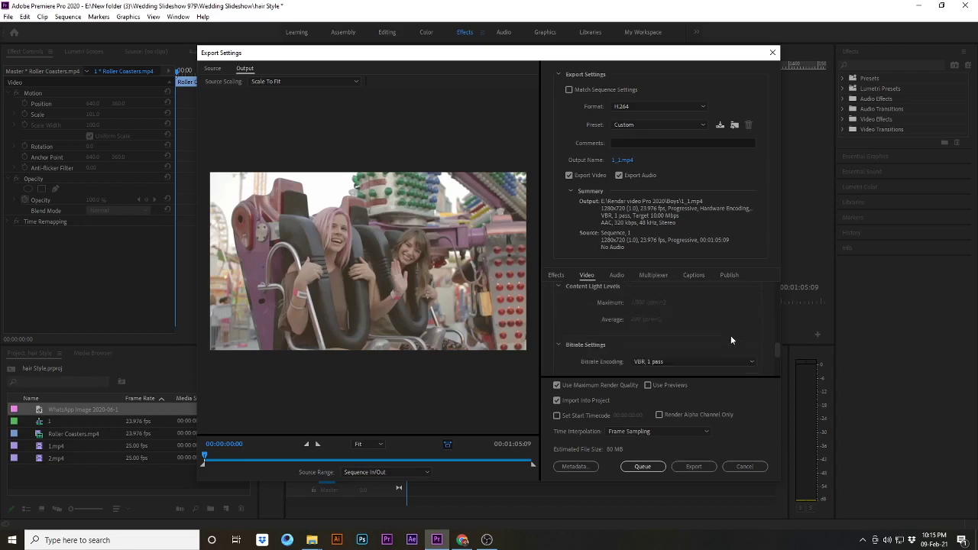
{"action": "scroll", "coordinate": [731, 337], "scroll_direction": "down", "scroll_amount": 1}
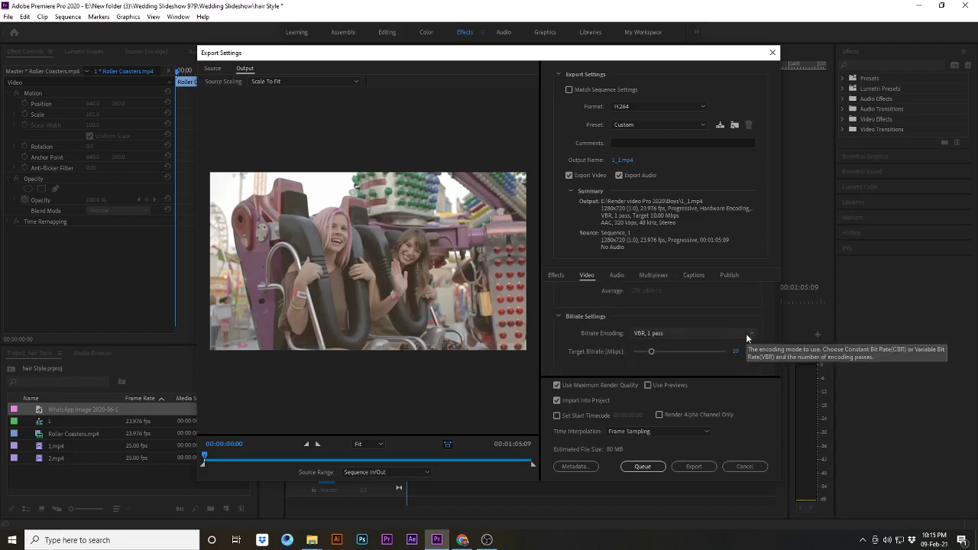
{"action": "left_click", "coordinate": [747, 333]}
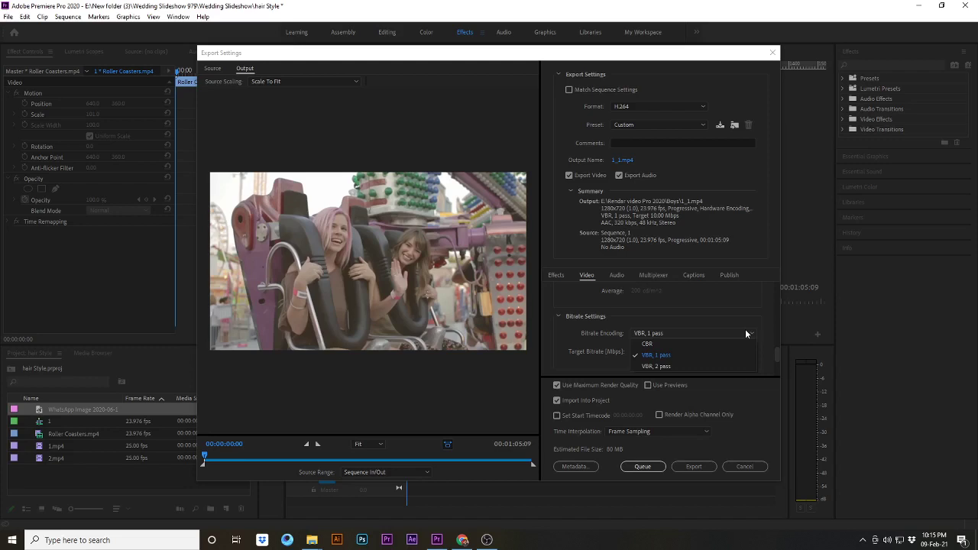
{"action": "left_click", "coordinate": [723, 345]}
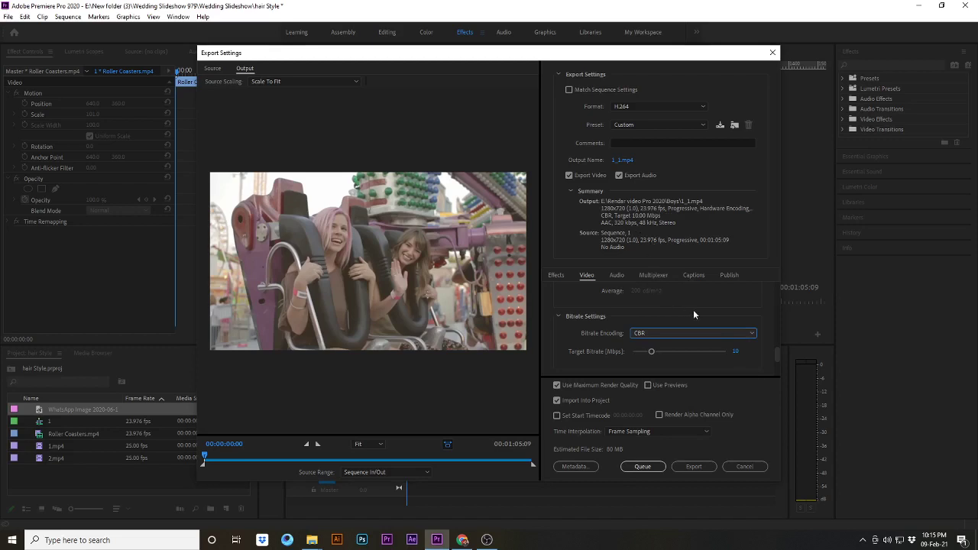
{"action": "left_click", "coordinate": [723, 333]}
{"action": "left_click", "coordinate": [690, 354]}
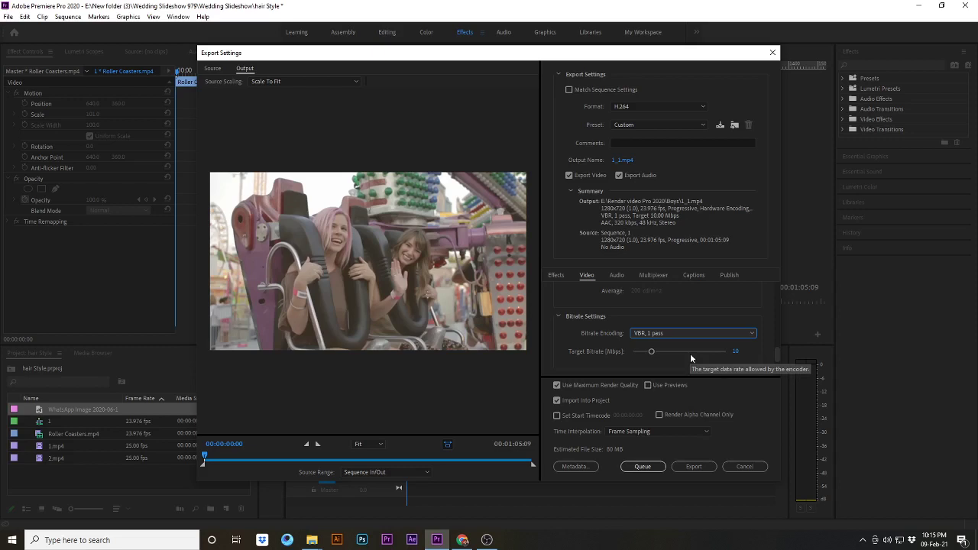
Try VBR target bitrate values of 5 and then 15 Mbps
{"action": "left_click", "coordinate": [738, 352]}
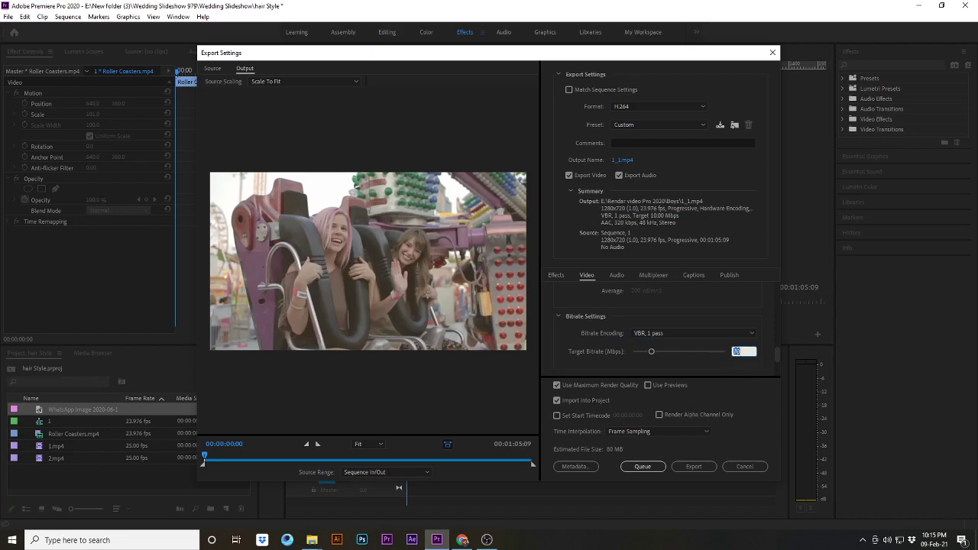
{"action": "left_click", "coordinate": [715, 375]}
{"action": "left_click", "coordinate": [735, 352]}
{"action": "type", "text": "5"}
{"action": "key", "text": "Return"}
{"action": "type", "text": "15"}
{"action": "key", "text": "Return"}
Set the target bitrate to 10 Mbps, then finally settle on 5 Mbps
{"action": "left_click", "coordinate": [736, 353]}
{"action": "type", "text": "10"}
{"action": "key", "text": "Return"}
{"action": "left_click", "coordinate": [735, 352]}
{"action": "type", "text": "5"}
{"action": "key", "text": "Return"}
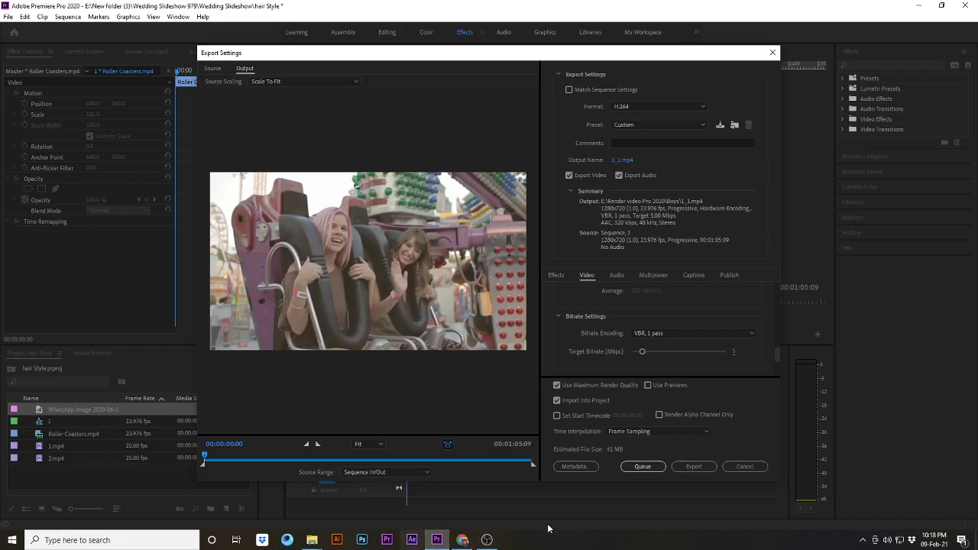
{"action": "mouse_move", "coordinate": [489, 539]}
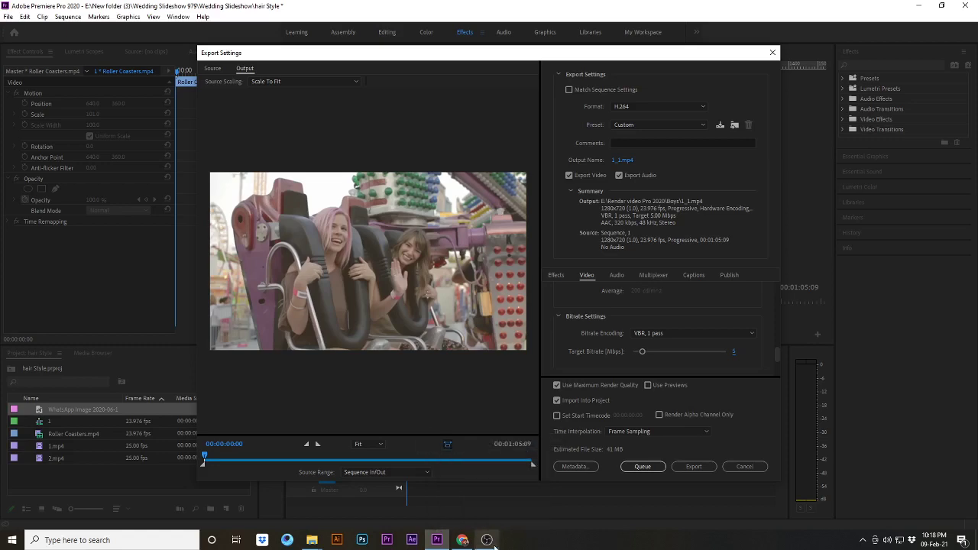
Switch from Premiere Pro to the OBS Studio recording window
{"action": "left_click", "coordinate": [489, 539]}
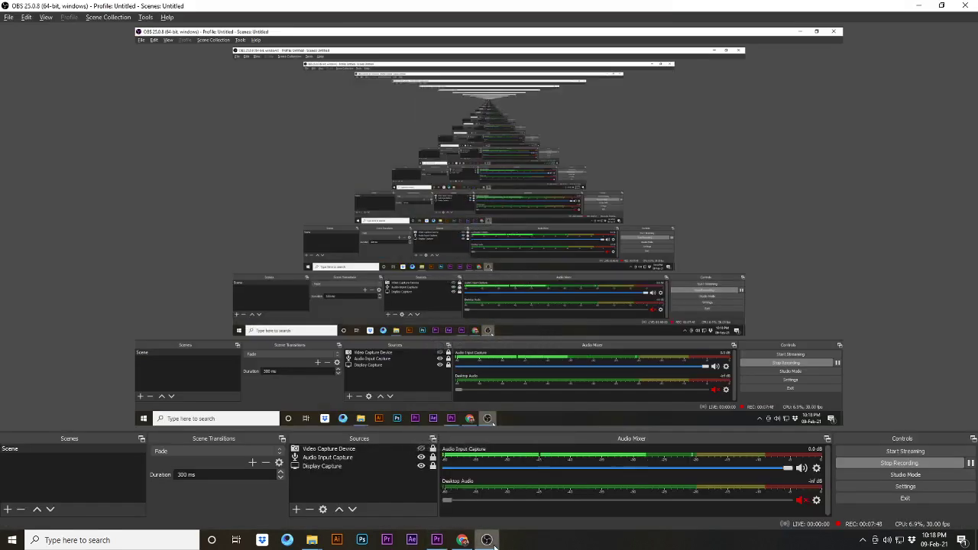